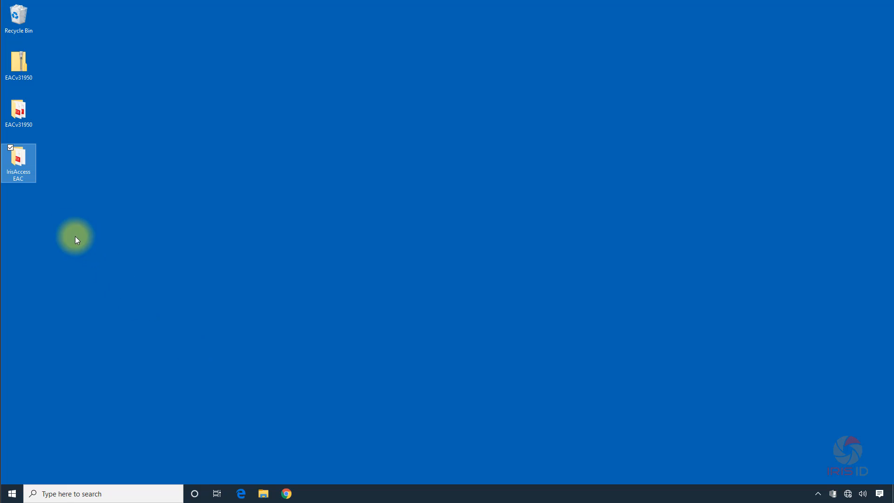
Open the IrisAccess EAC folder from the desktop and launch IrisManager.
{"action": "double_click", "coordinate": [19, 155]}
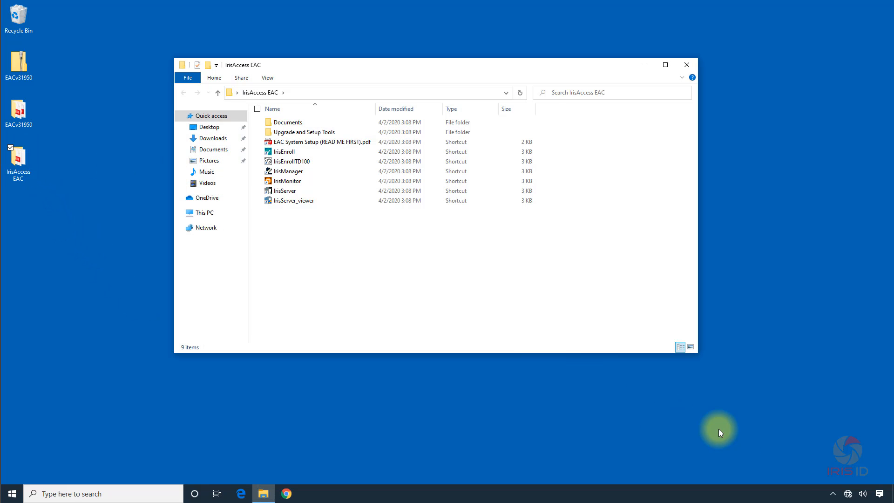
{"action": "left_click", "coordinate": [833, 494]}
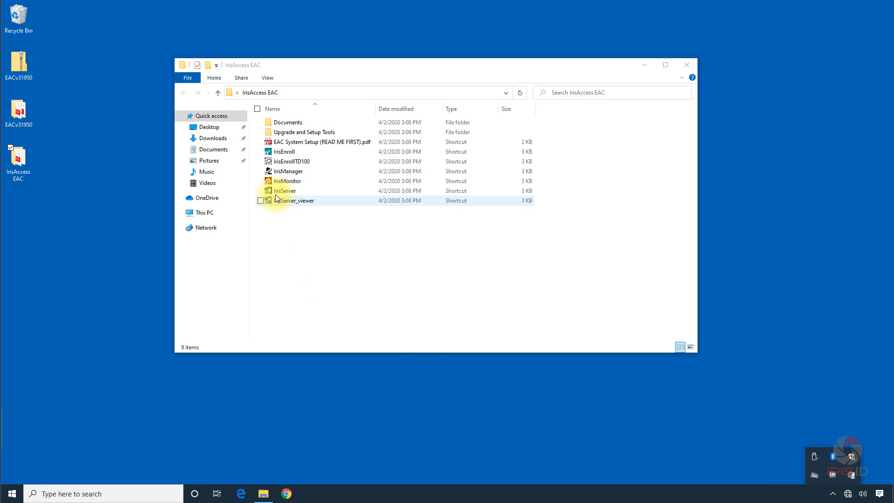
{"action": "left_click", "coordinate": [301, 171]}
{"action": "double_click", "coordinate": [301, 171]}
Log in to IrisManager with the operator ID administrator and the operator password.
{"action": "type", "text": "admin"}
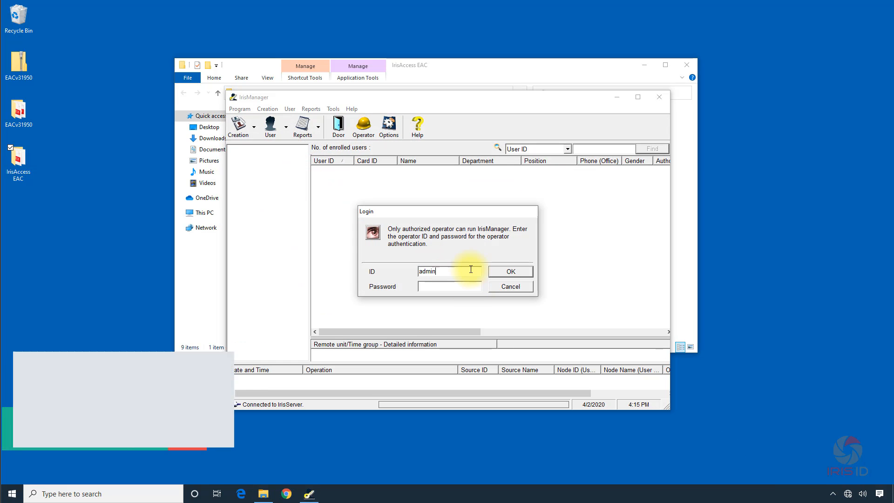
{"action": "type", "text": "istrator"}
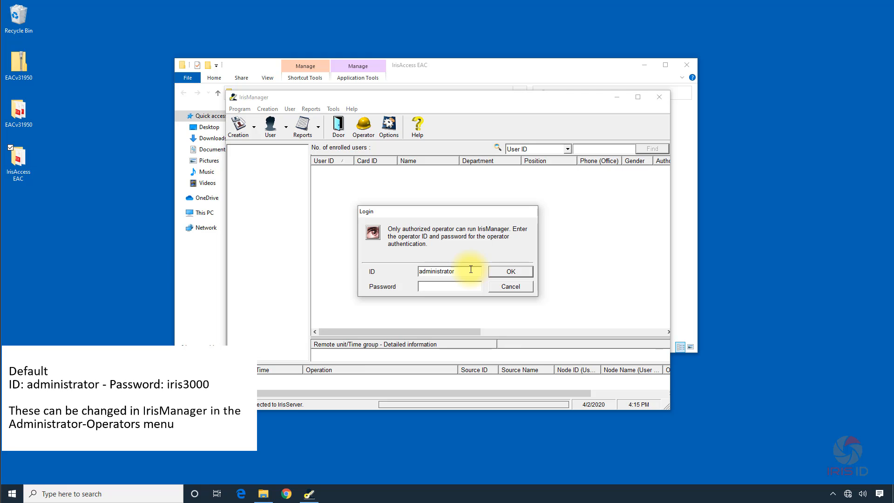
{"action": "key", "text": "Tab"}
{"action": "type", "text": "iris3000"}
{"action": "key", "text": "Return"}
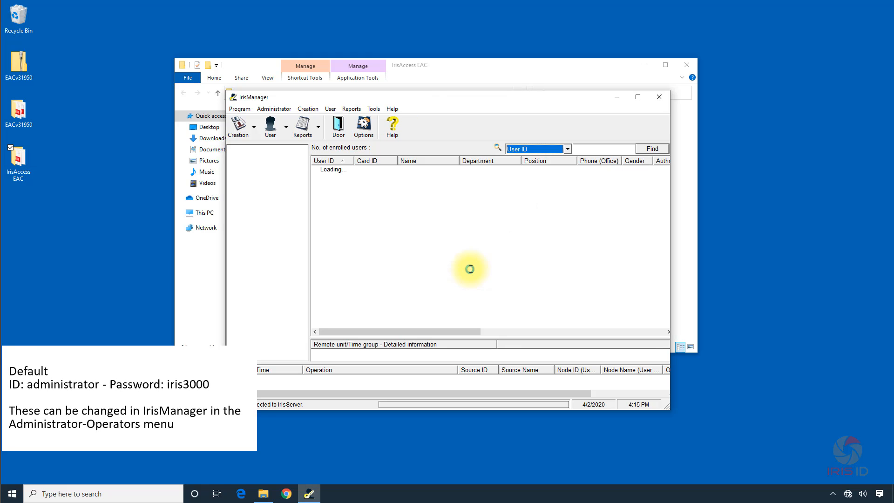
{"action": "left_click", "coordinate": [472, 268]}
Start registering a new remote unit with the name Main Entry and the ICU IP address 10.10.10.100.
{"action": "left_click", "coordinate": [307, 109]}
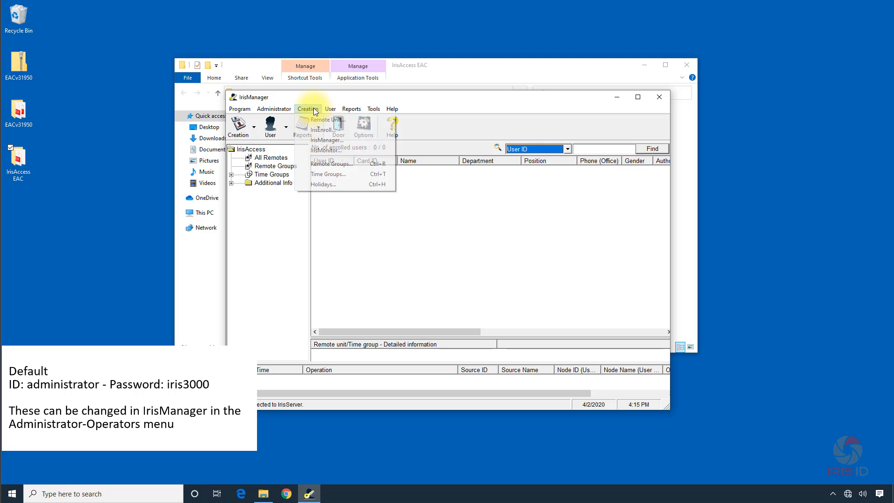
{"action": "left_click", "coordinate": [329, 119]}
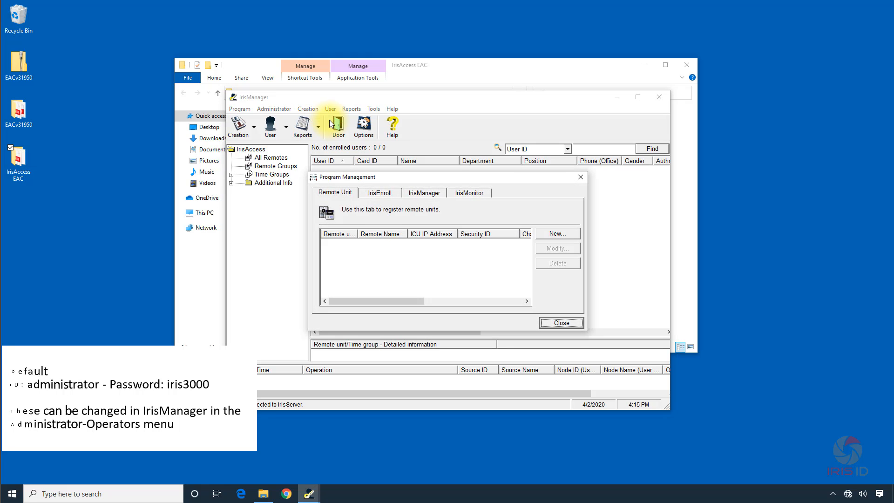
{"action": "left_click", "coordinate": [557, 232]}
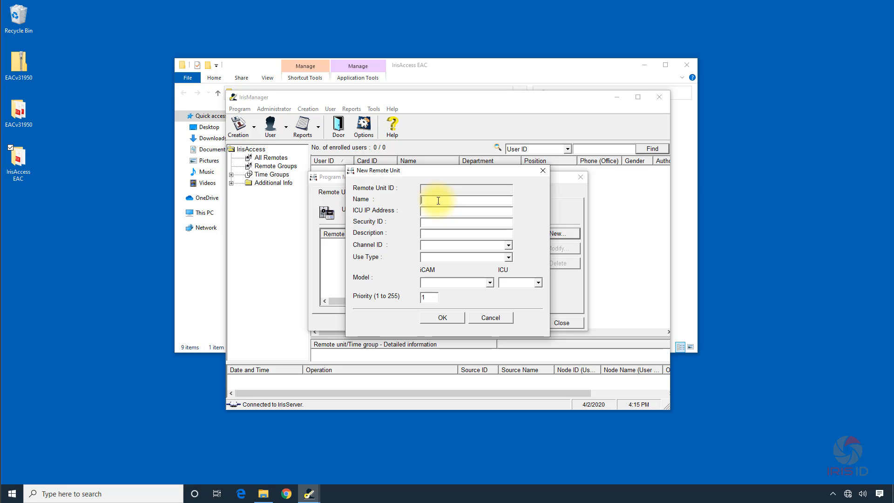
{"action": "type", "text": "M"}
{"action": "type", "text": "ain Entry"}
{"action": "type", "text": "10.10"}
{"action": "type", "text": ".10.1"}
{"action": "type", "text": "00"}
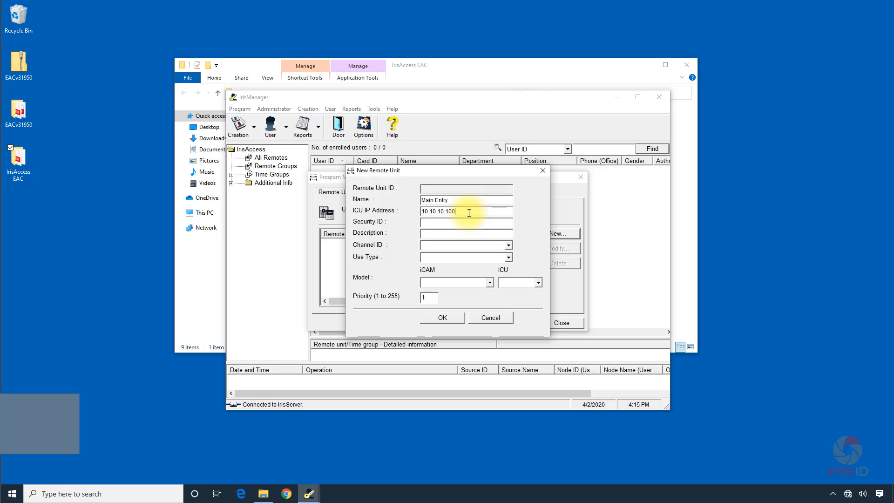
Enter the 16-character Security ID for the new remote unit.
{"action": "key", "text": "Tab"}
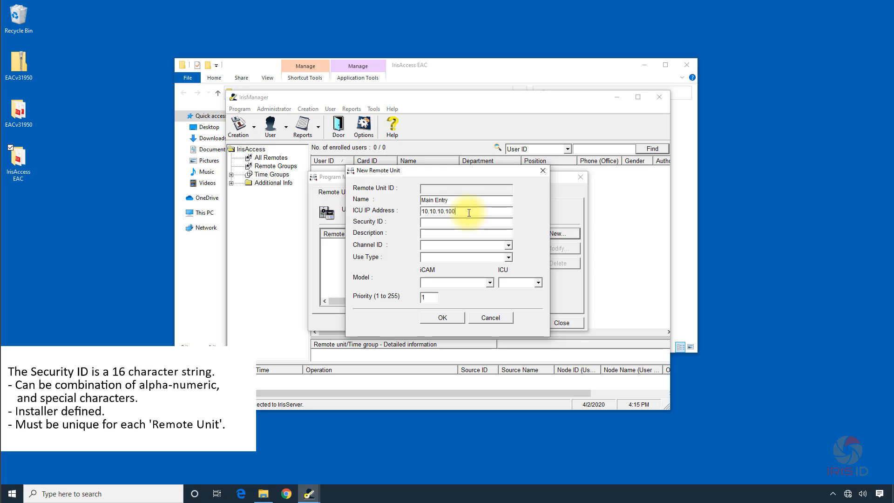
{"action": "type", "text": "1"}
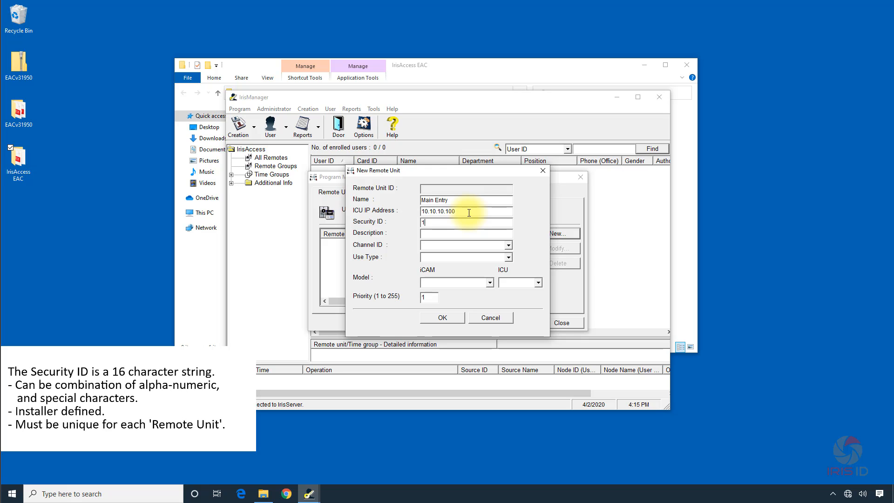
{"action": "type", "text": "00aaaaaaaaaaaa1"}
{"action": "left_click", "coordinate": [469, 231]}
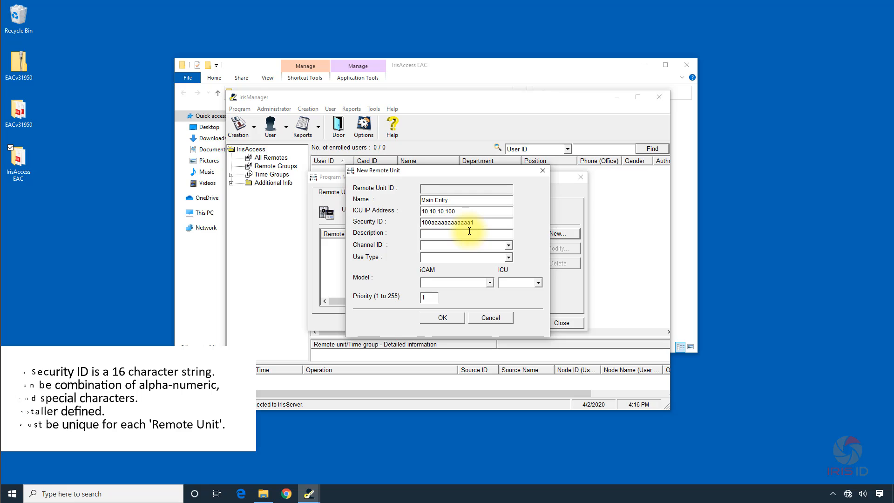
Set the iCAM model to iCAM7100S (OPTION 3) and the use type to Identification, and register the Main Entry remote unit.
{"action": "left_click", "coordinate": [491, 283]}
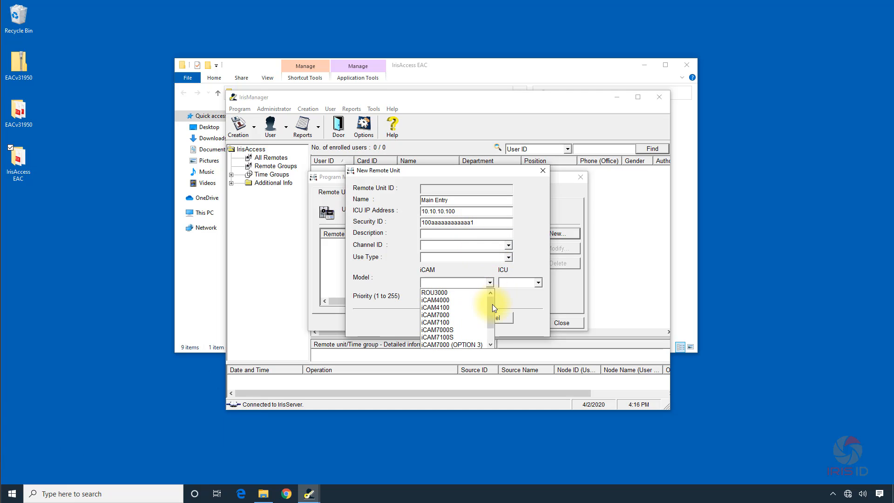
{"action": "left_click_drag", "start_coordinate": [493, 304], "coordinate": [488, 348]}
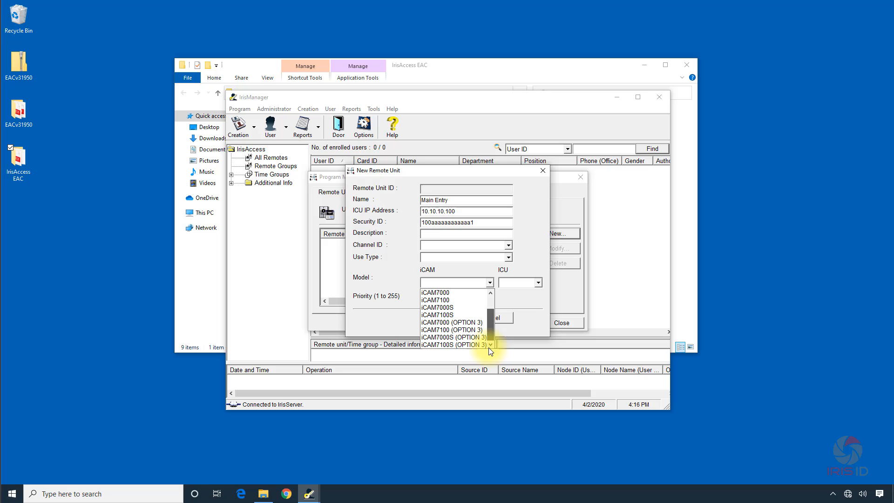
{"action": "left_click", "coordinate": [457, 346]}
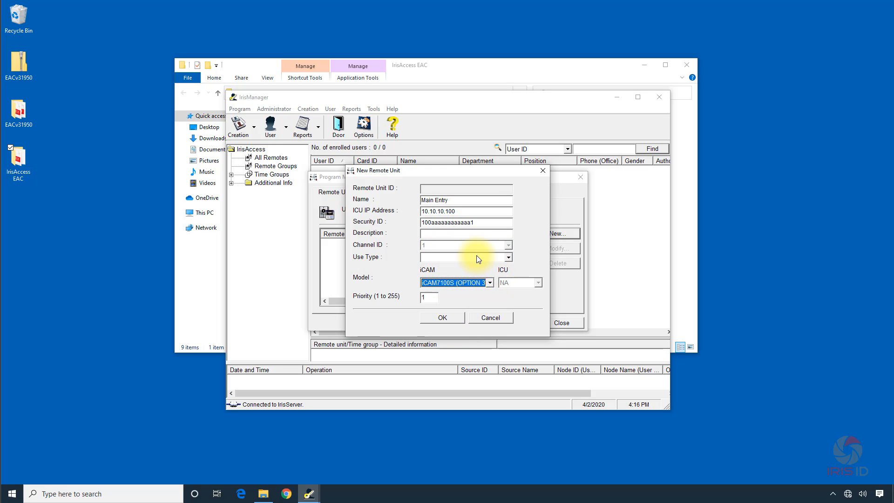
{"action": "left_click", "coordinate": [508, 257]}
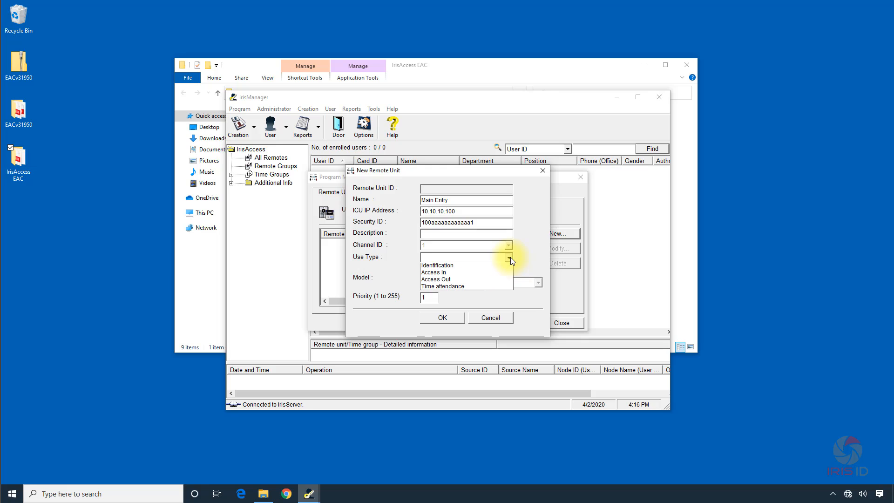
{"action": "left_click", "coordinate": [468, 267]}
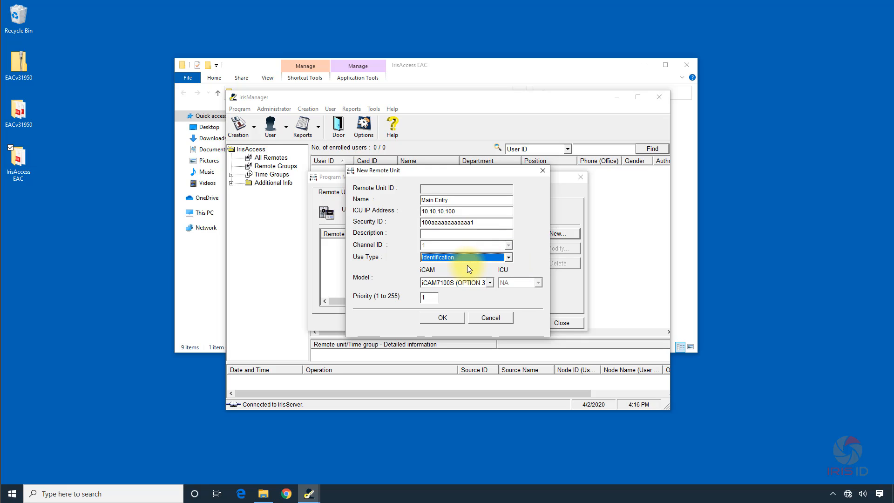
{"action": "left_click", "coordinate": [430, 316]}
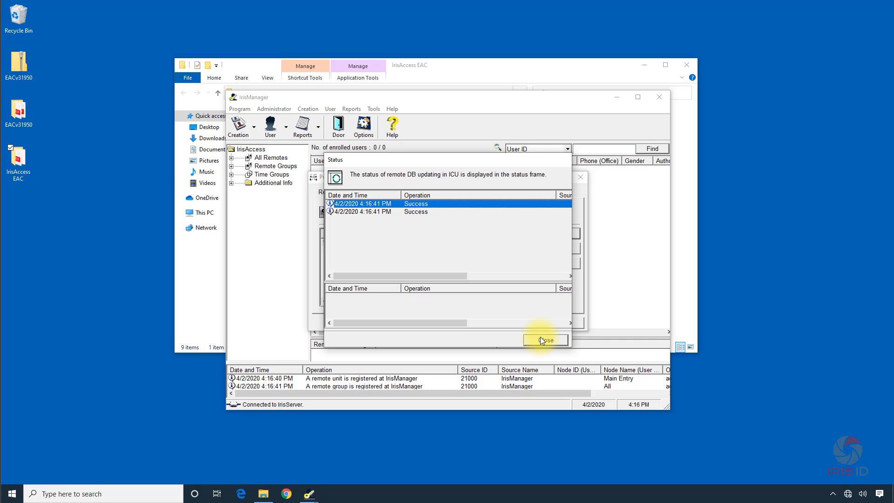
{"action": "left_click", "coordinate": [542, 339]}
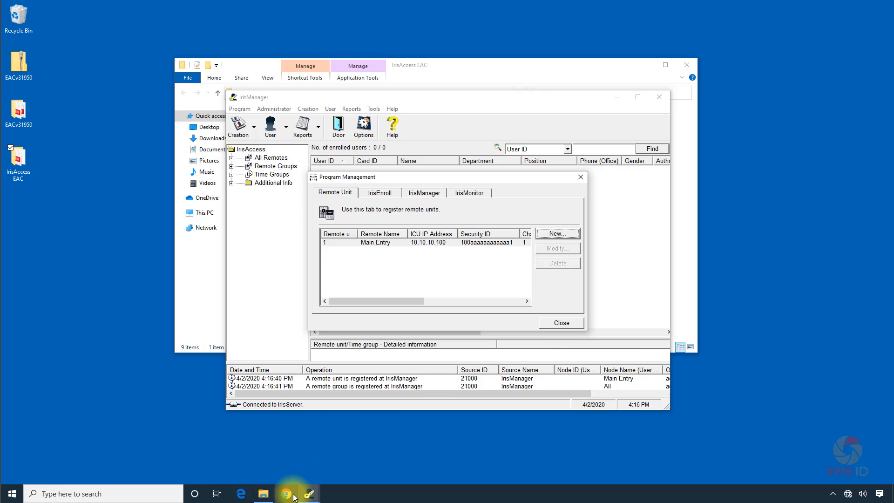
Switch to Microsoft Edge and open the iCAM configuration page at 10.10.10.100, proceeding past the certificate warning.
{"action": "left_click", "coordinate": [241, 496]}
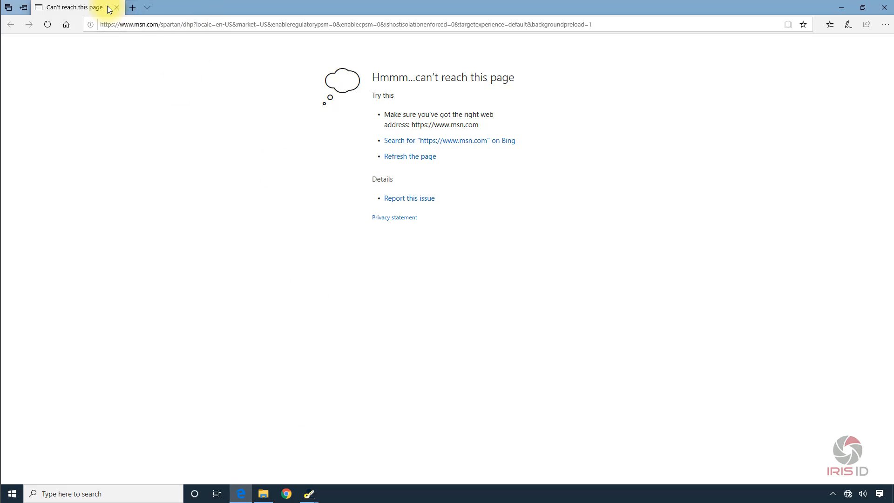
{"action": "left_click", "coordinate": [150, 25]}
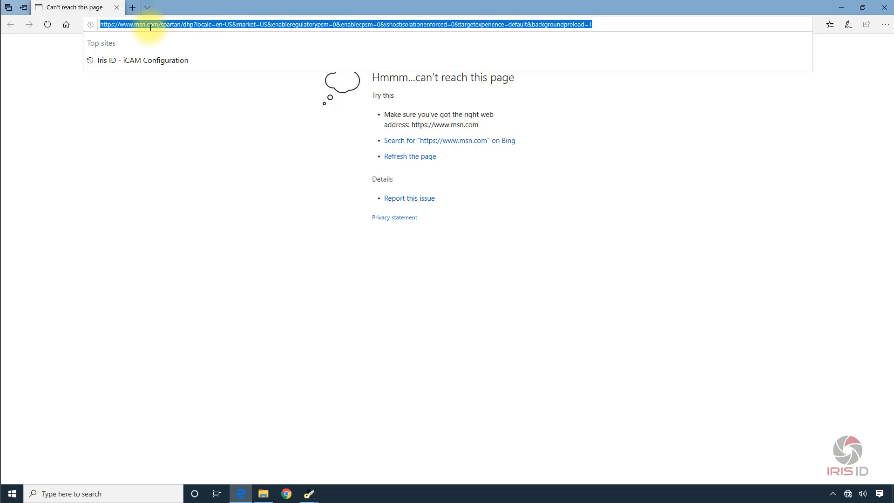
{"action": "type", "text": "10.10.10.100"}
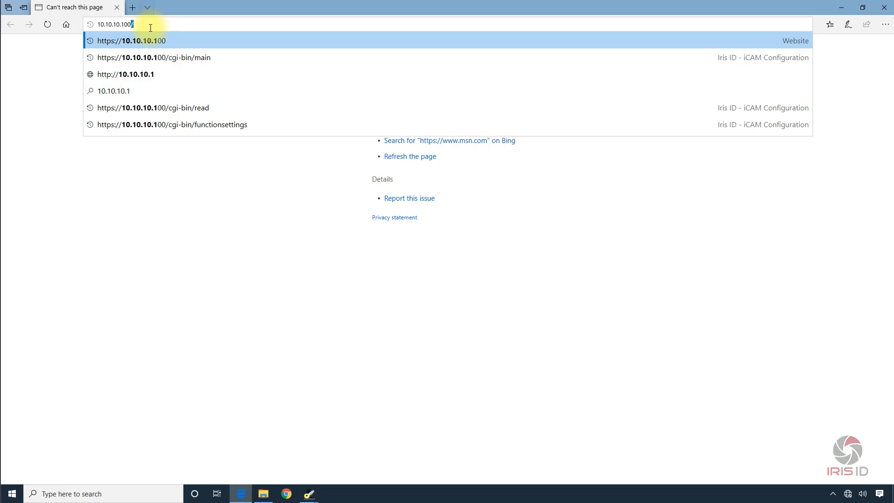
{"action": "key", "text": "Return"}
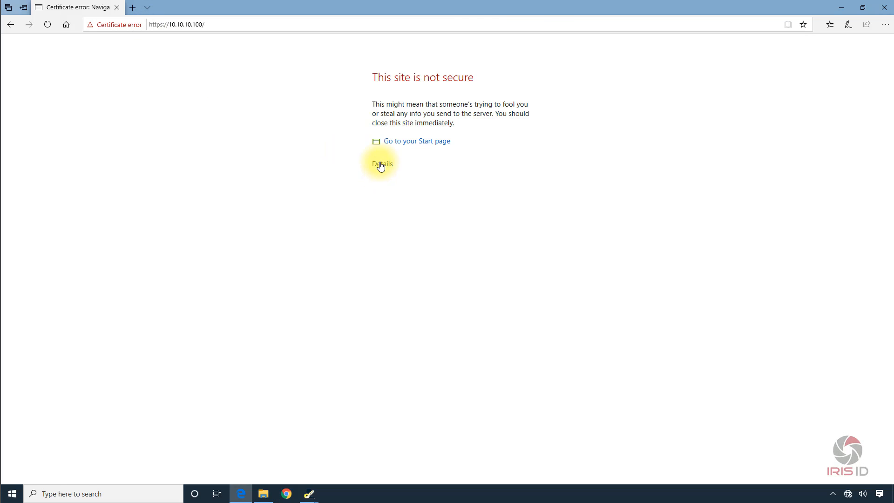
{"action": "left_click", "coordinate": [381, 164]}
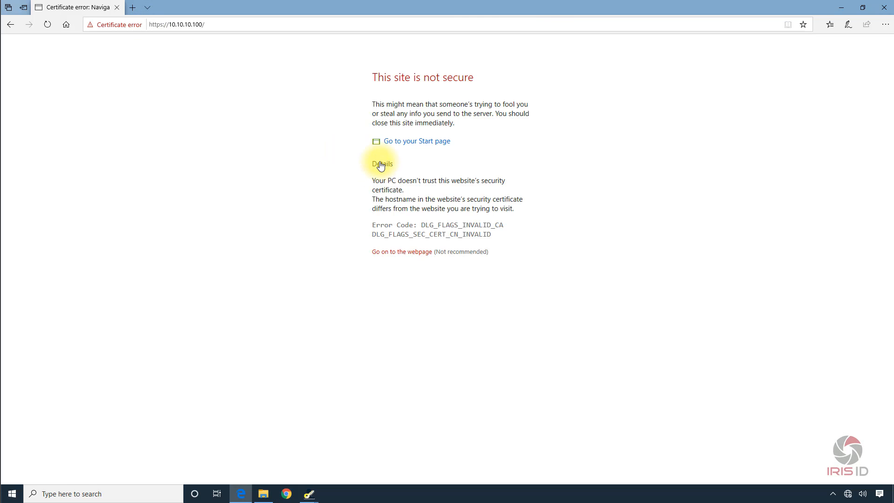
{"action": "left_click", "coordinate": [392, 252]}
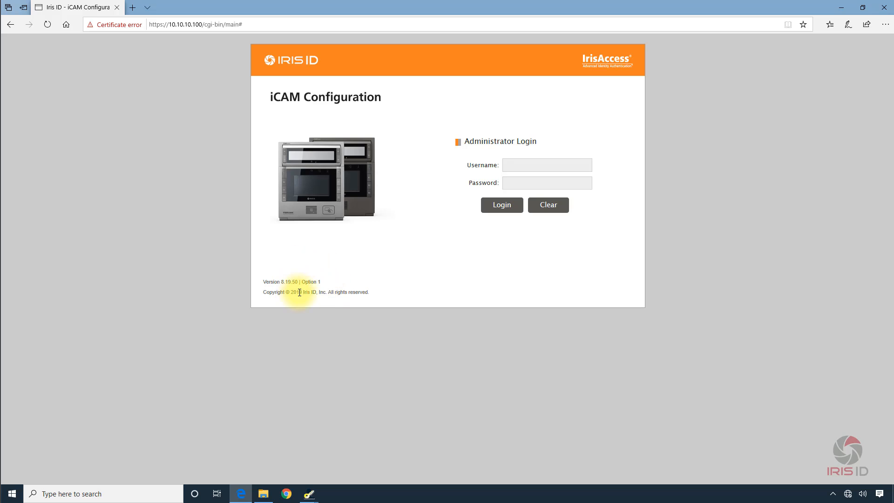
Log in to iCAM Configuration with the username iCAM7000 and the administrator password.
{"action": "left_click", "coordinate": [513, 168]}
{"action": "type", "text": "iCAM7000"}
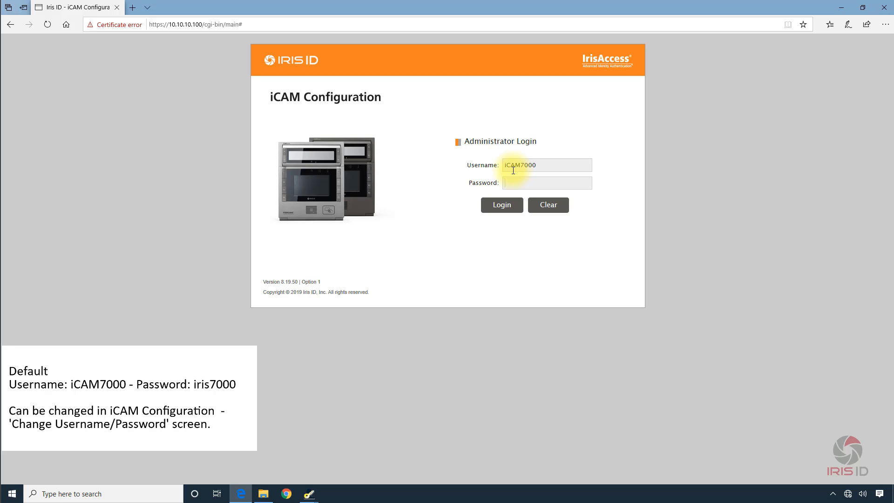
{"action": "type", "text": "iris7000"}
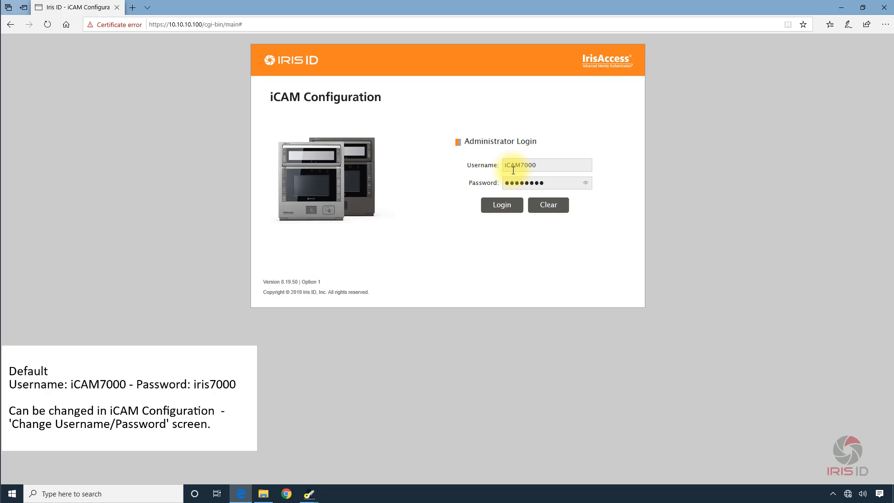
{"action": "left_click", "coordinate": [502, 208]}
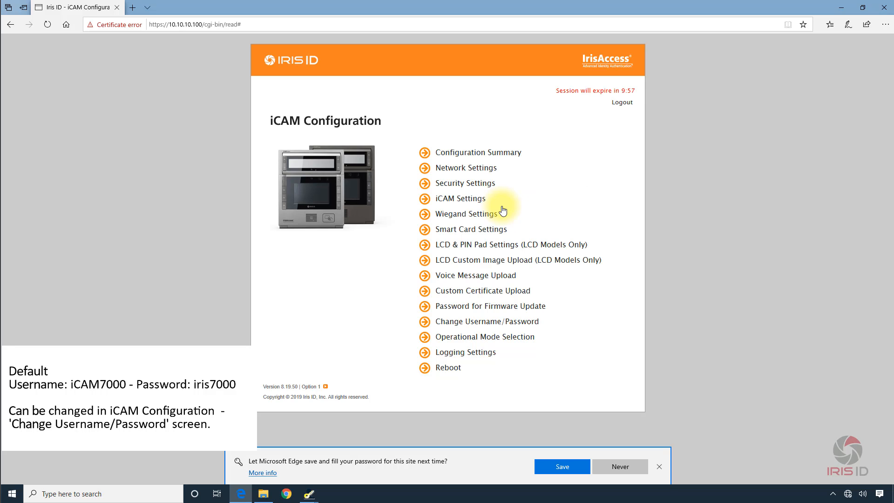
Arrange the restored iCAM Configuration browser window and the Program Management dialog side by side, with the browser in front.
{"action": "left_click", "coordinate": [863, 8]}
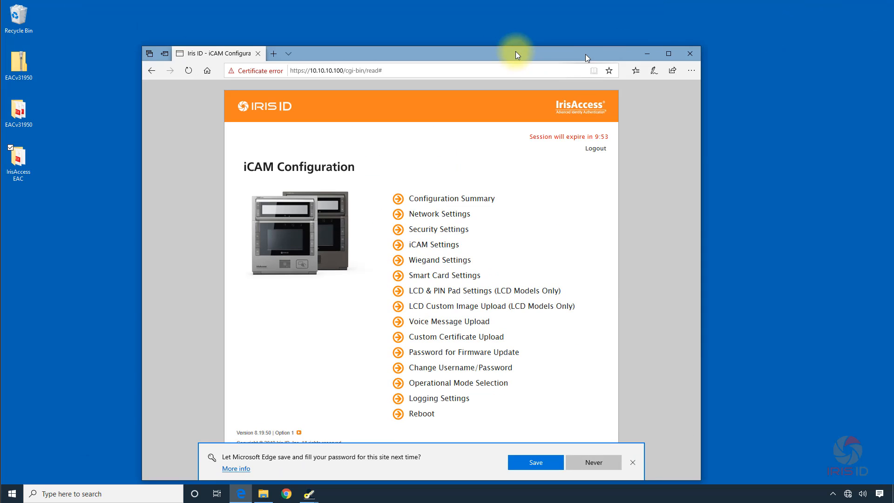
{"action": "left_click_drag", "start_coordinate": [587, 58], "coordinate": [426, 39]}
{"action": "left_click_drag", "start_coordinate": [552, 178], "coordinate": [767, 162]}
{"action": "left_click", "coordinate": [386, 38]}
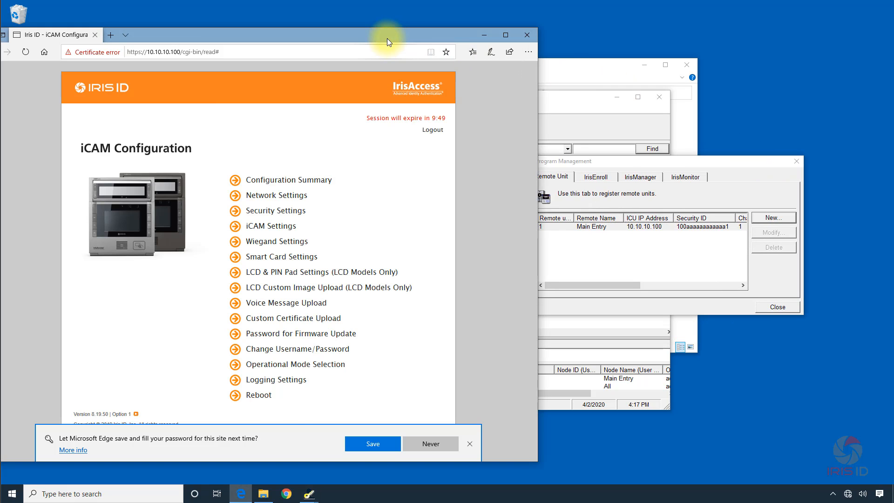
{"action": "left_click_drag", "start_coordinate": [673, 163], "coordinate": [696, 163]}
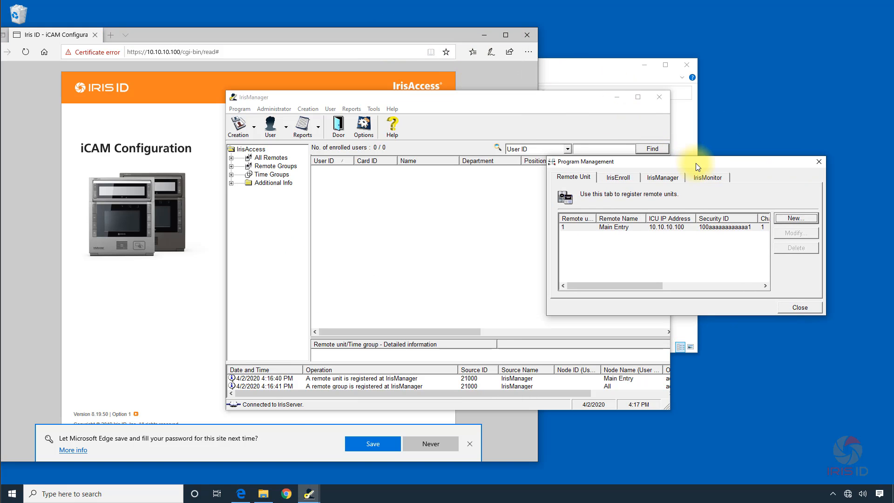
{"action": "left_click", "coordinate": [359, 40]}
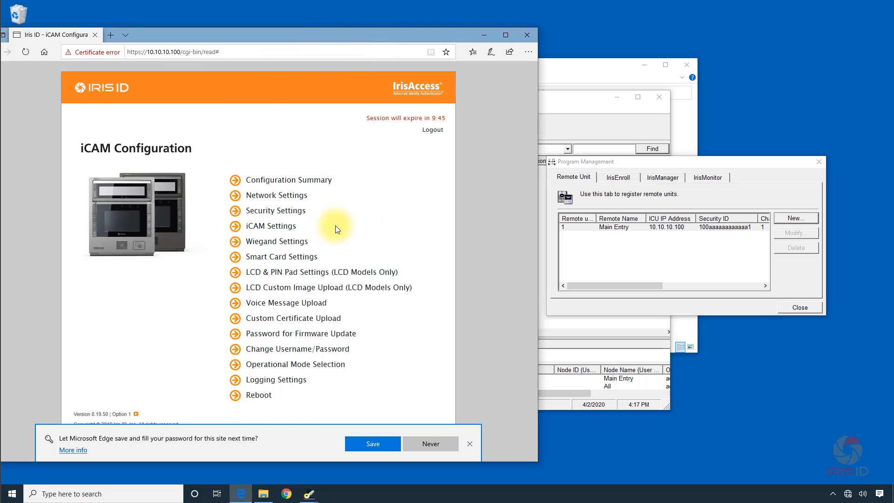
Open the Operational Mode Selection settings and choose Option 3: On-Device iCAM Control and Iris Matching Mode.
{"action": "left_click", "coordinate": [274, 368]}
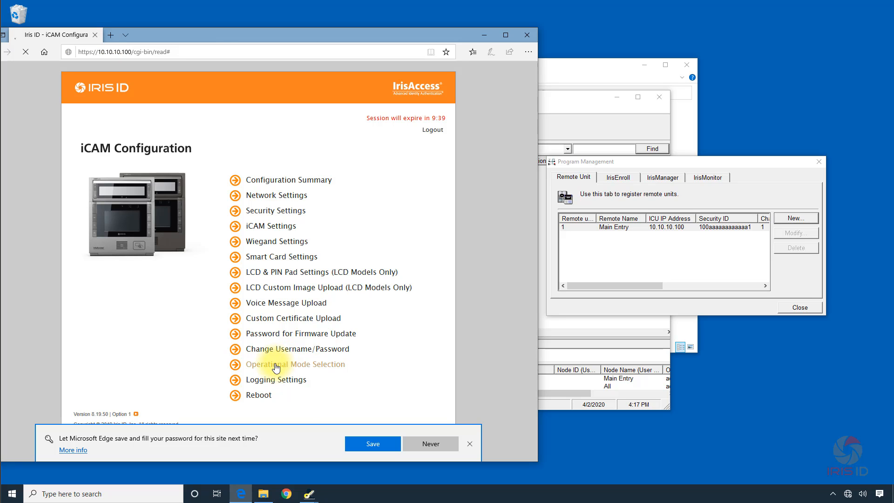
{"action": "scroll", "coordinate": [347, 323], "scroll_direction": "down", "scroll_amount": 3}
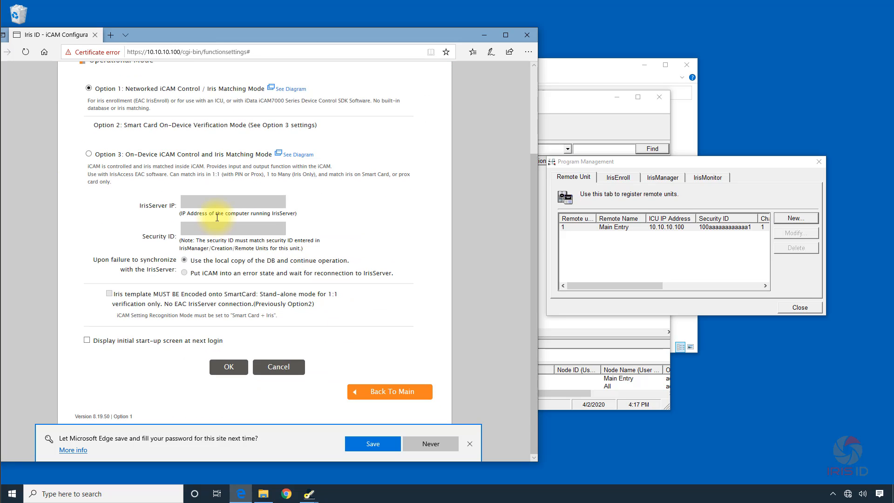
{"action": "left_click", "coordinate": [89, 154]}
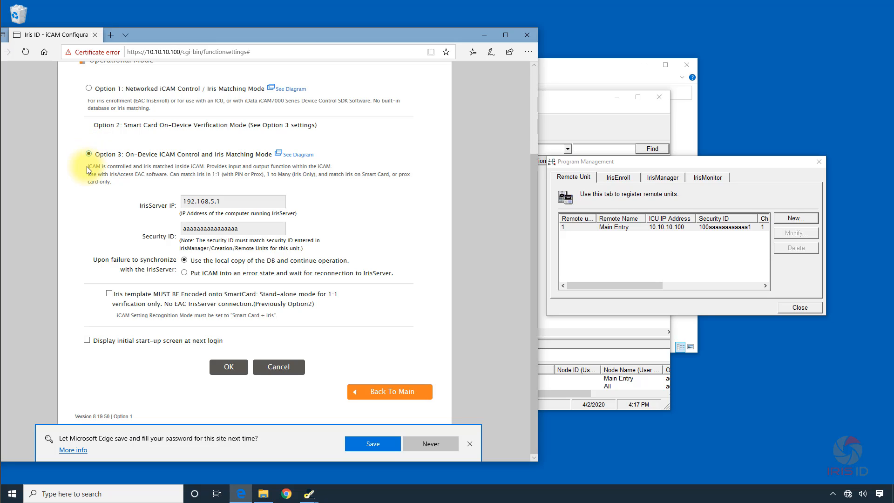
Set the IrisServer IP for Option 3 to 10.10.10.1.
{"action": "left_click_drag", "start_coordinate": [229, 204], "coordinate": [154, 201]}
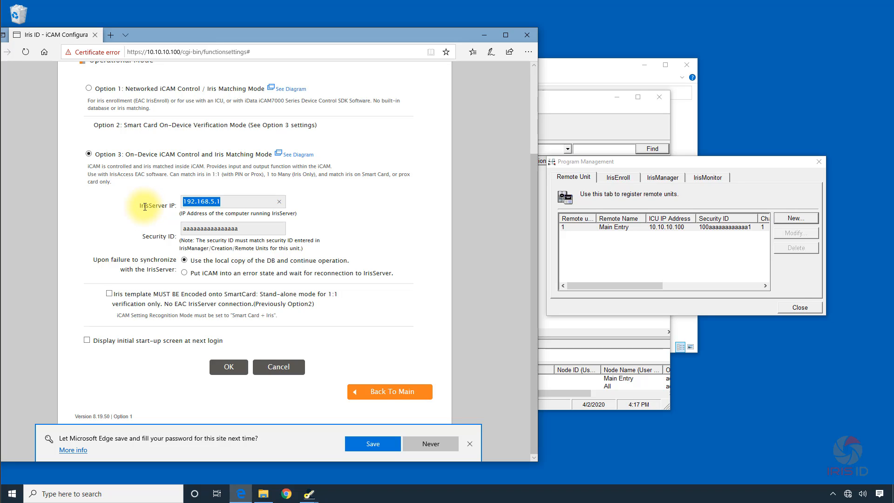
{"action": "type", "text": "10.10.10.1"}
Enter the Security ID registered for the Main Entry remote unit and submit the Operational Mode settings.
{"action": "left_click", "coordinate": [247, 227]}
{"action": "left_click_drag", "start_coordinate": [196, 236], "coordinate": [162, 234]}
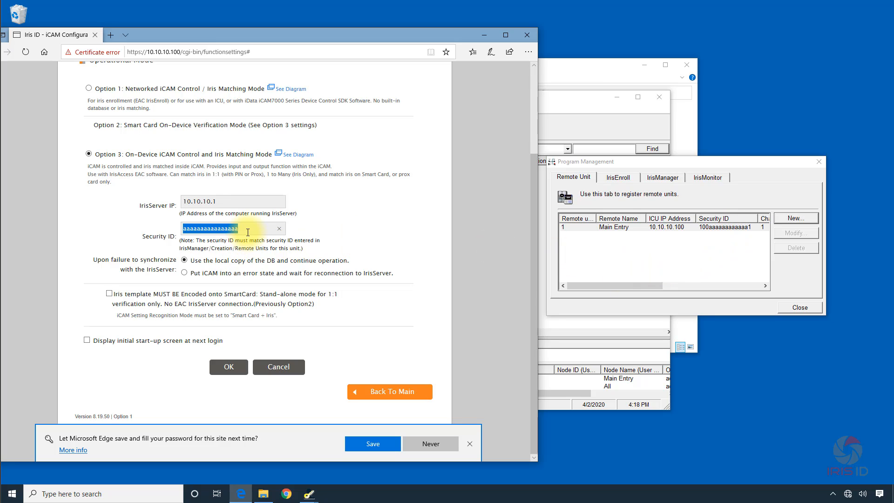
{"action": "type", "text": "100"}
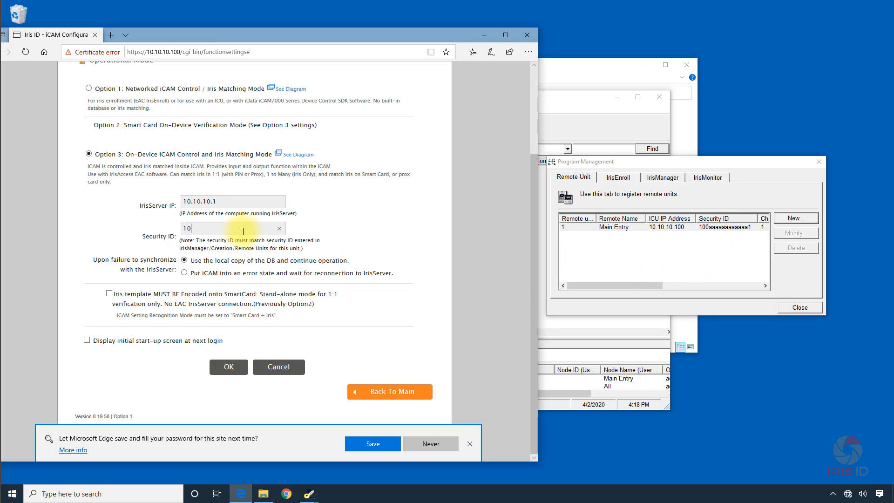
{"action": "type", "text": "aaaaaaaaaa"}
{"action": "type", "text": "aa"}
{"action": "type", "text": "1"}
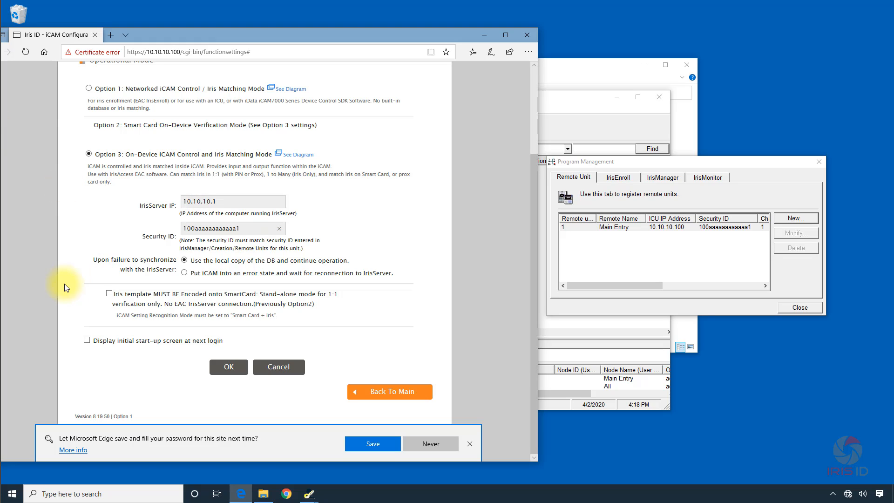
{"action": "left_click", "coordinate": [230, 370]}
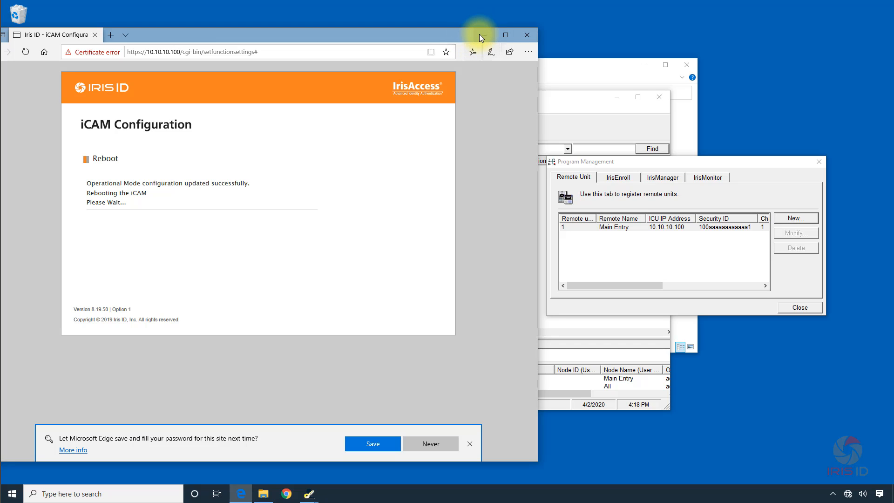
Minimize the browser, close Program Management and launch IrisMonitor from the IrisAccess EAC folder.
{"action": "left_click", "coordinate": [481, 36]}
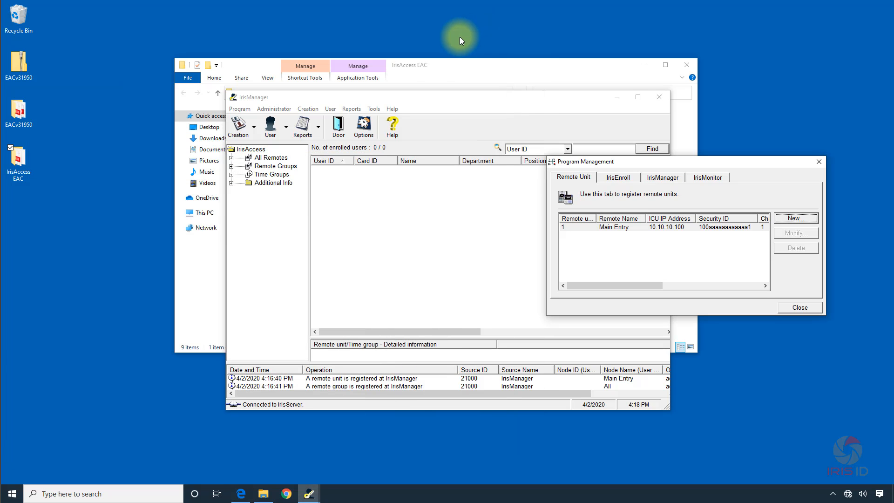
{"action": "left_click", "coordinate": [800, 308]}
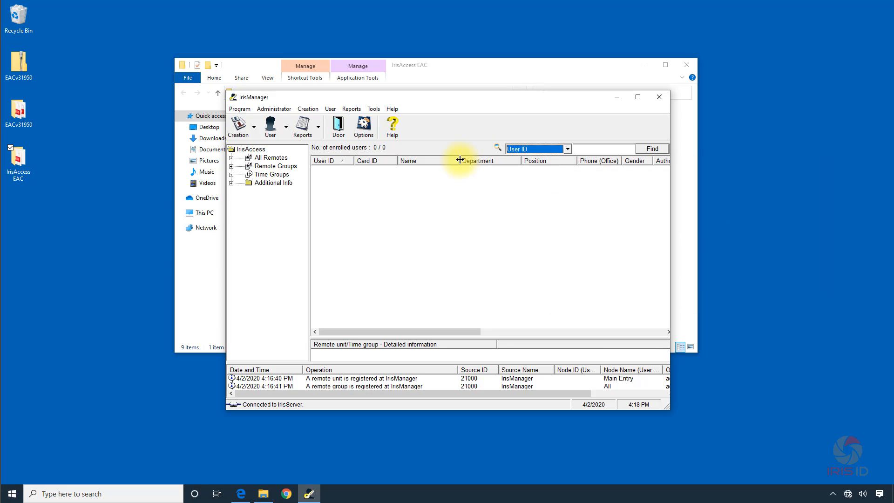
{"action": "left_click", "coordinate": [457, 67]}
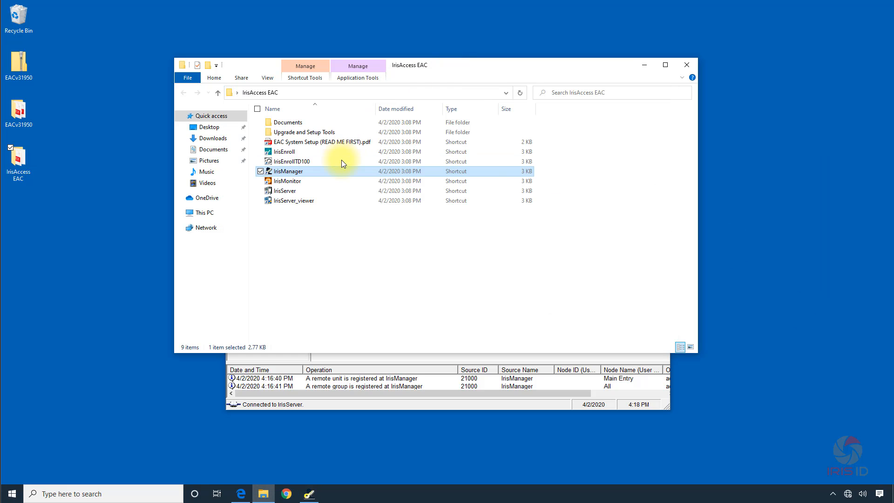
{"action": "double_click", "coordinate": [291, 180]}
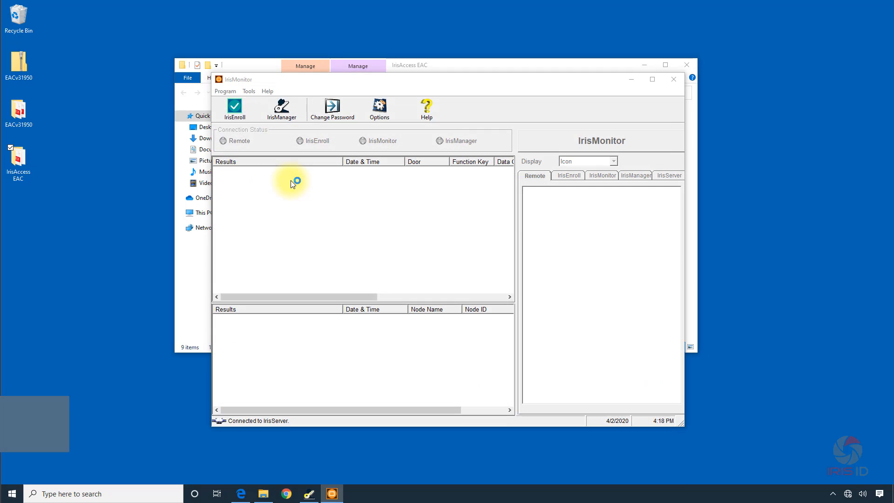
Log in to IrisMonitor with the ID administrator and the operator password.
{"action": "left_click", "coordinate": [432, 266]}
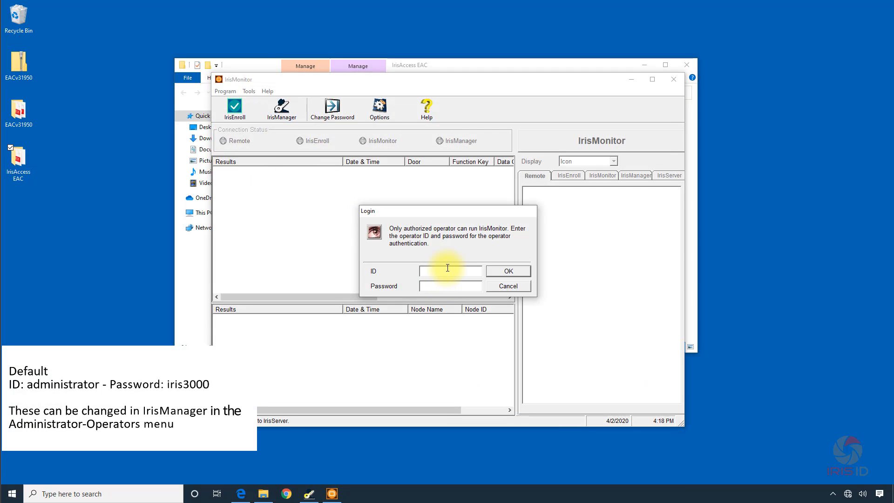
{"action": "type", "text": "administrator"}
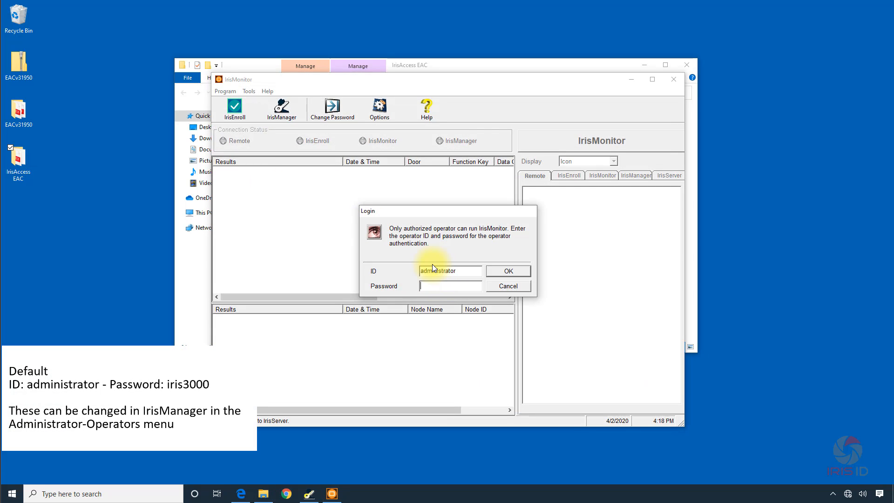
{"action": "type", "text": "iris3000"}
{"action": "key", "text": "Return"}
{"action": "left_click", "coordinate": [468, 263]}
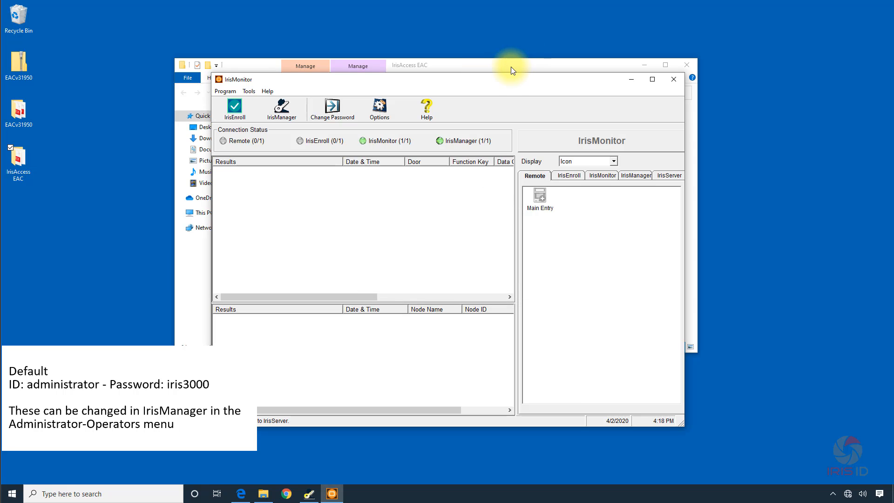
Open IrisServer from the hidden notification icons, log in as administrator with the password, and move its window clear of the IrisMonitor remote list.
{"action": "left_click", "coordinate": [833, 496]}
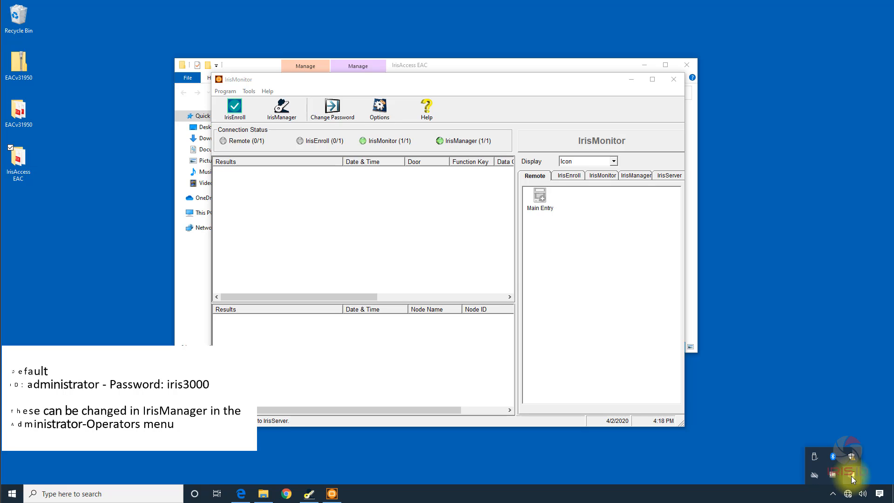
{"action": "double_click", "coordinate": [851, 476]}
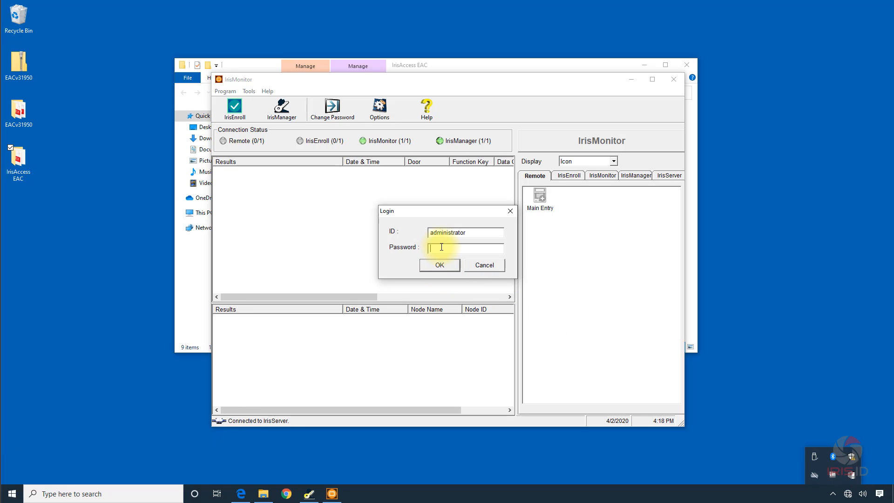
{"action": "type", "text": "********"}
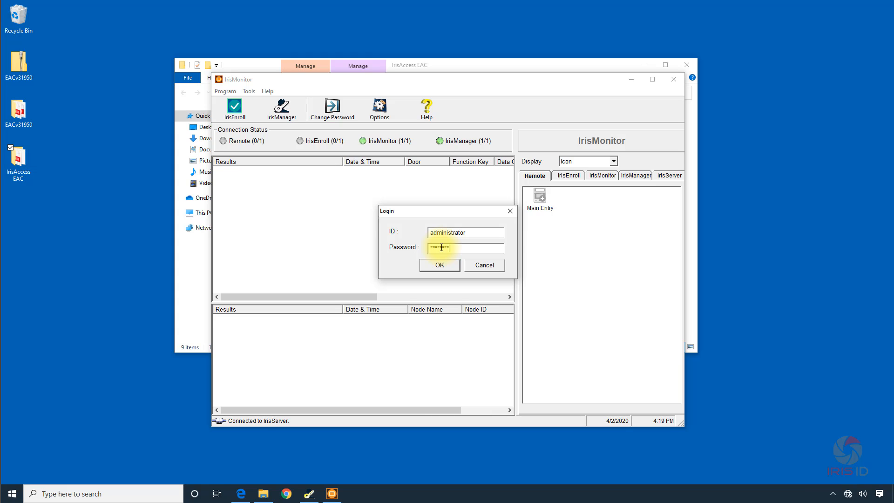
{"action": "key", "text": "Return"}
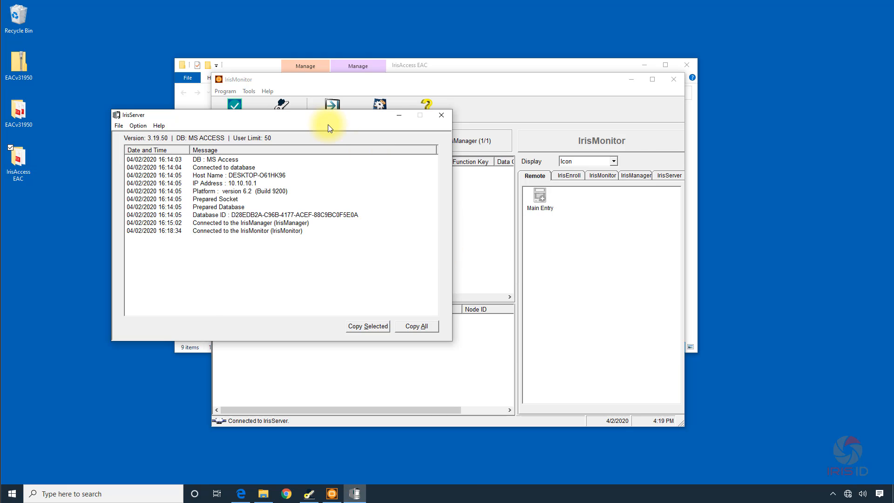
{"action": "left_click_drag", "start_coordinate": [317, 120], "coordinate": [362, 23]}
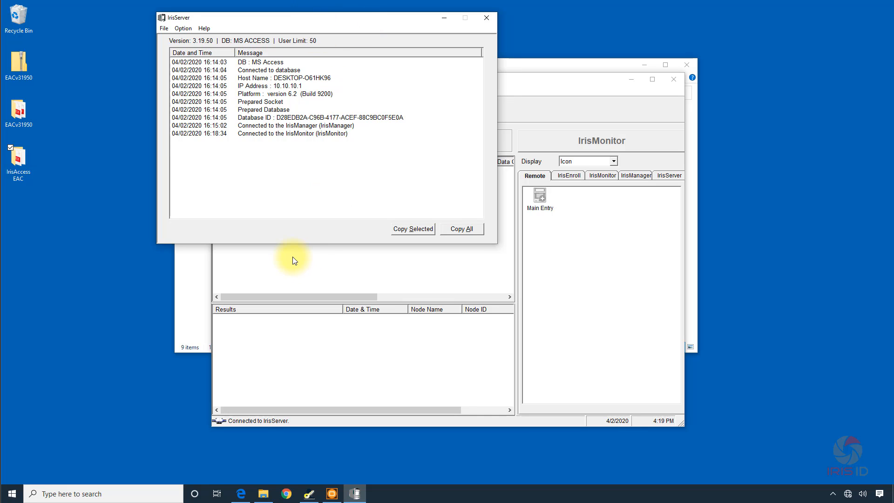
Search Windows for "fire" and open the Firewall & network protection settings.
{"action": "left_click", "coordinate": [506, 461]}
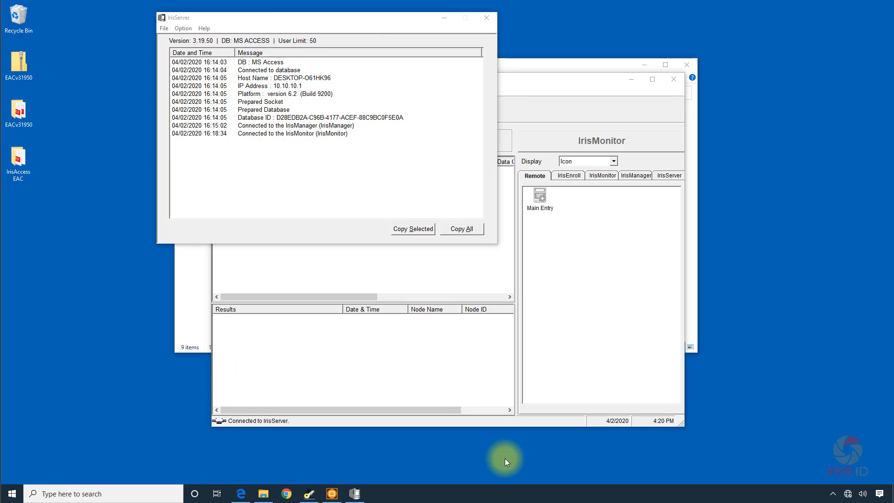
{"action": "left_click", "coordinate": [81, 486]}
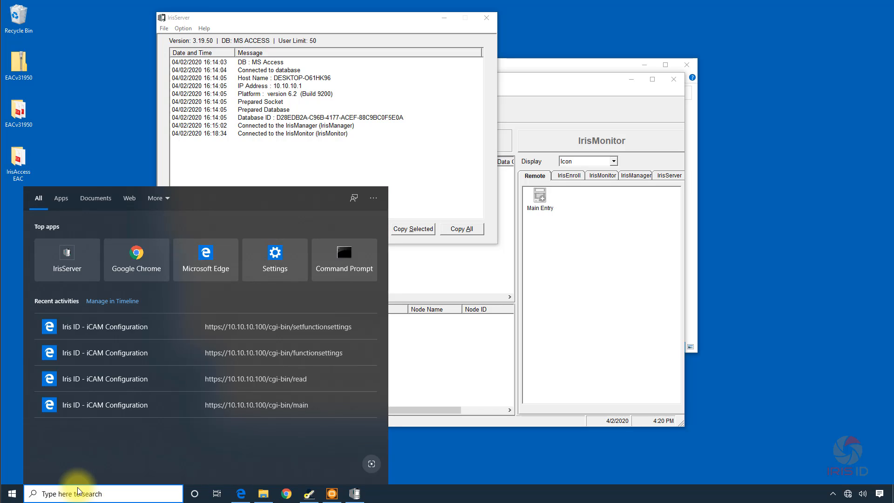
{"action": "type", "text": "fire"}
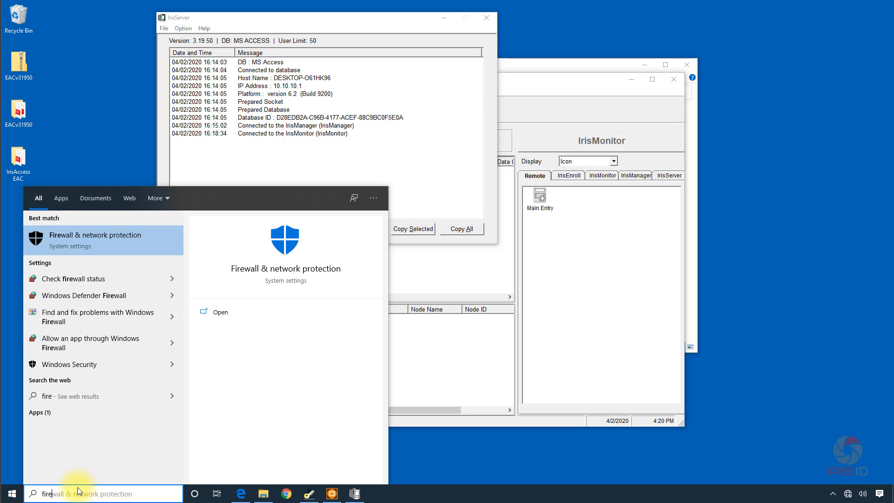
{"action": "left_click", "coordinate": [65, 238]}
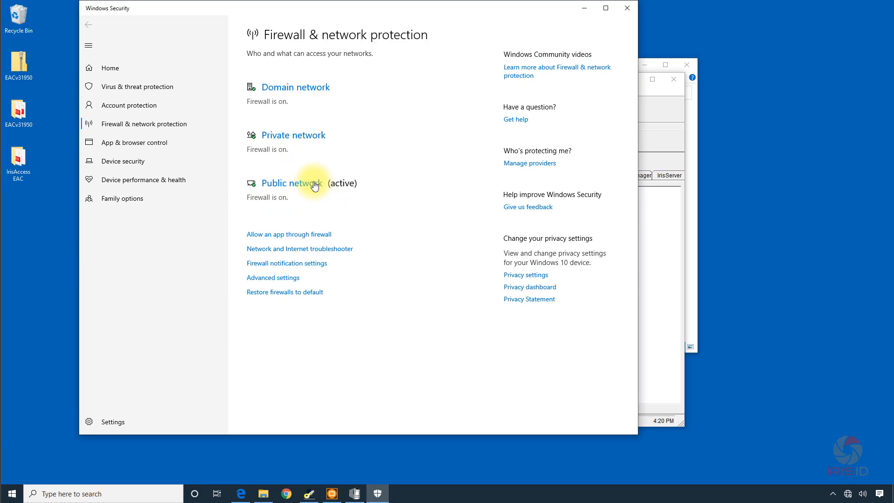
Turn off Windows Defender Firewall for the active public network and allow Windows Security to make the change.
{"action": "left_click", "coordinate": [330, 184]}
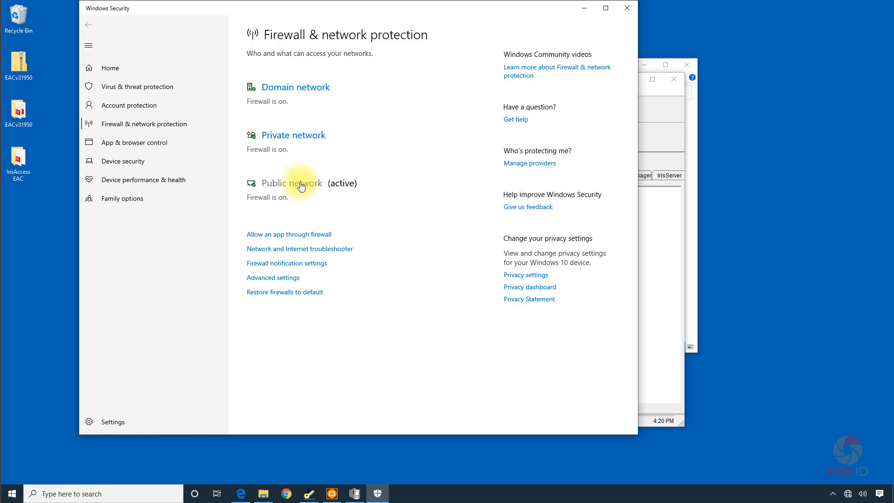
{"action": "left_click", "coordinate": [301, 184]}
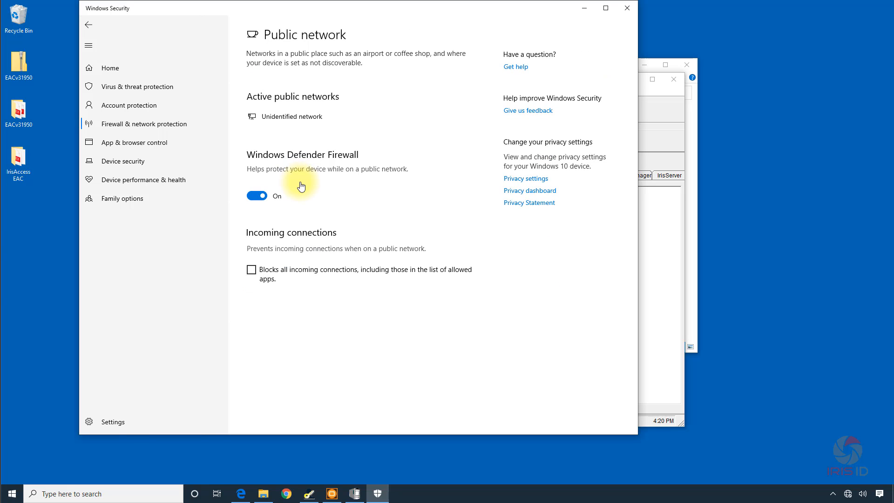
{"action": "left_click", "coordinate": [249, 196]}
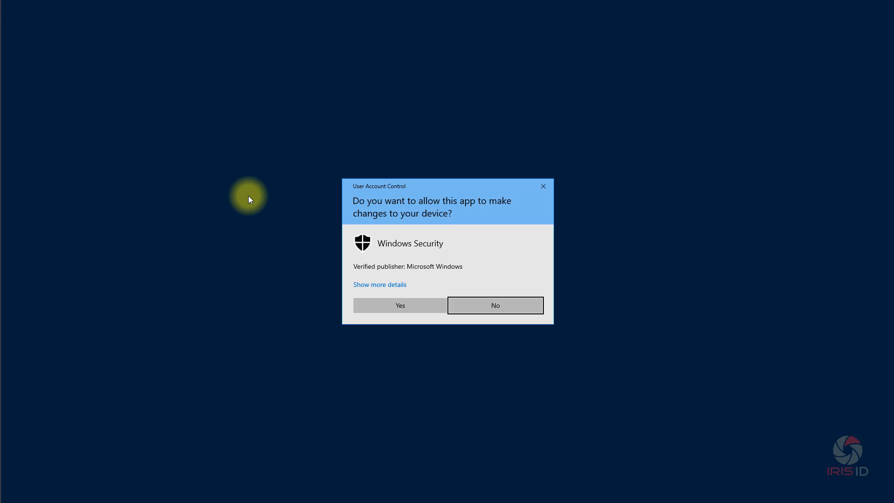
{"action": "left_click", "coordinate": [398, 305]}
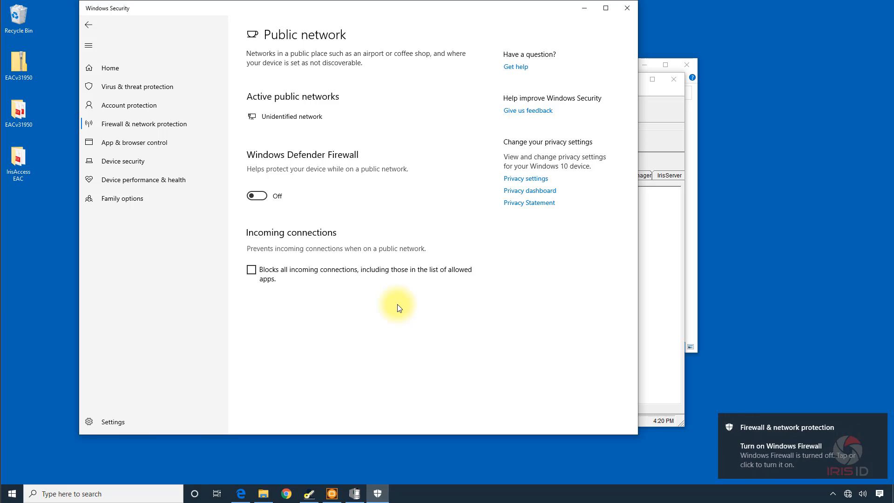
Minimize Windows Security and bring IrisMonitor and IrisServer forward to check the Main Entry unit's connection and synchronization log.
{"action": "left_click", "coordinate": [653, 283]}
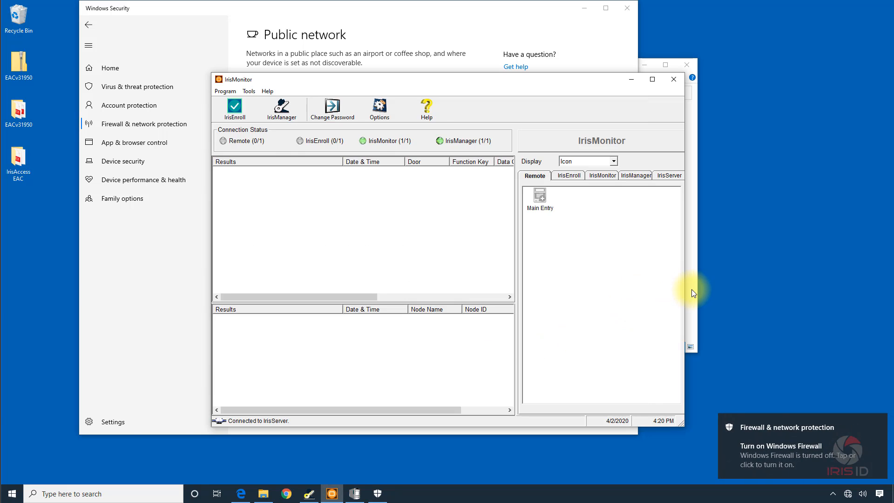
{"action": "left_click", "coordinate": [692, 288]}
{"action": "left_click", "coordinate": [646, 384]}
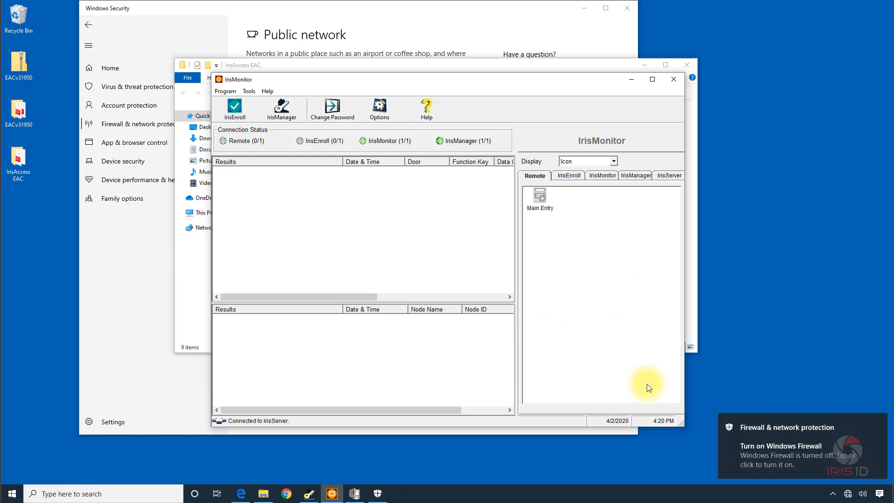
{"action": "left_click", "coordinate": [584, 8]}
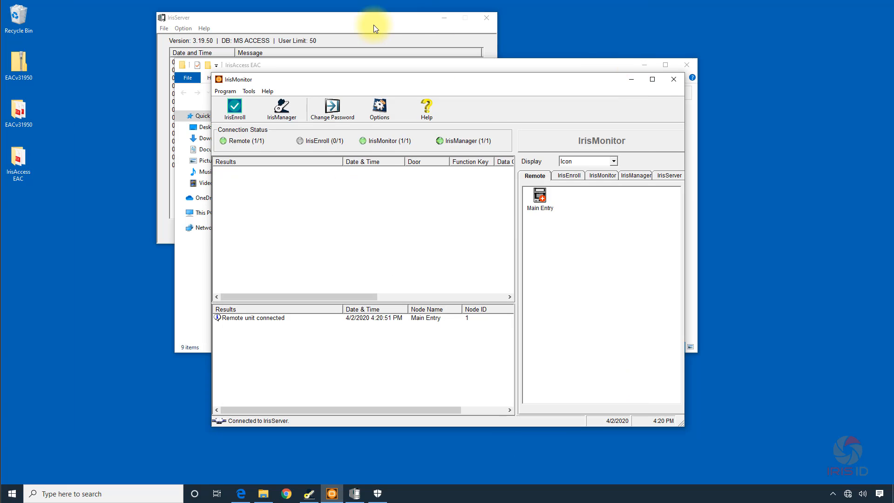
{"action": "left_click", "coordinate": [375, 20]}
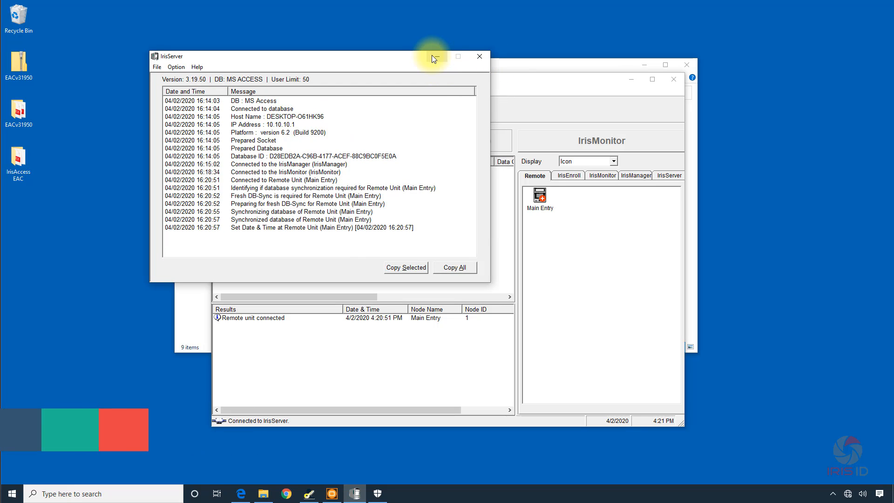
Minimize the IrisServer, IrisMonitor and IrisAccess EAC folder windows, and close IrisManager.
{"action": "left_click", "coordinate": [433, 56]}
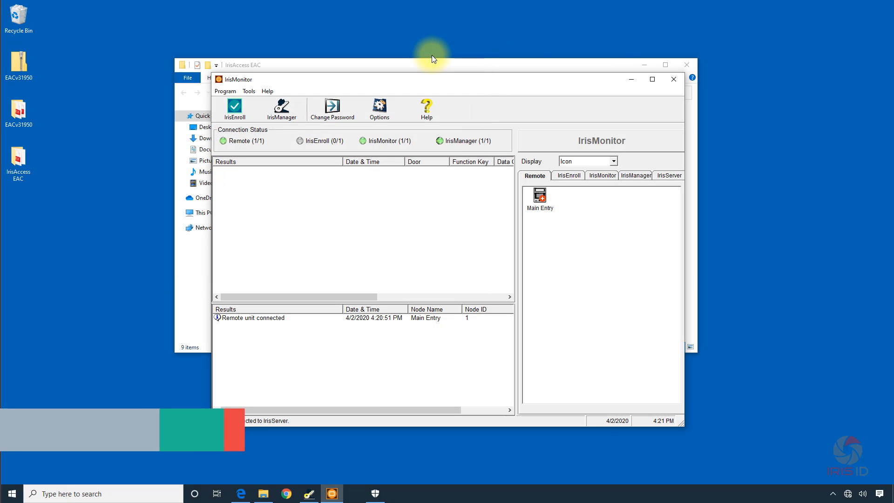
{"action": "left_click", "coordinate": [632, 81]}
{"action": "left_click", "coordinate": [645, 66]}
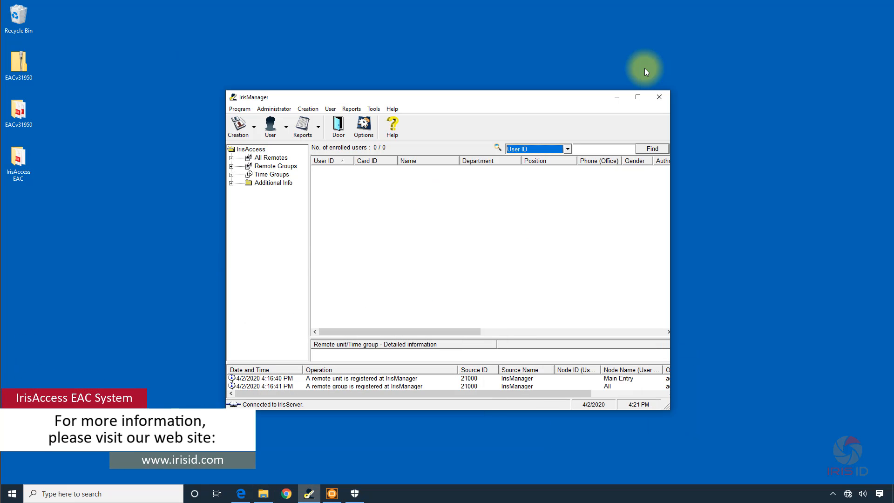
{"action": "left_click", "coordinate": [656, 100]}
{"action": "left_click", "coordinate": [449, 278]}
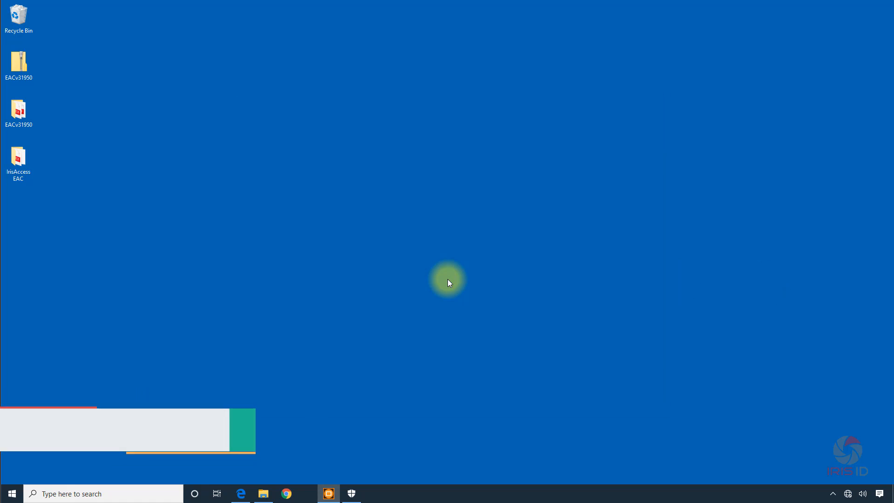